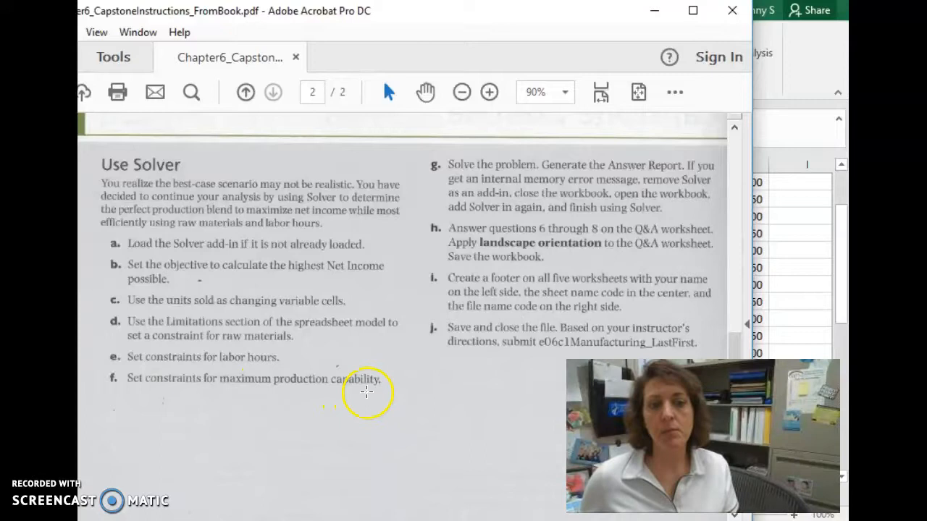
- Switch to the Excel workbook and examine the limitations, expenses, net profit and units sold on the Forecast sheet
left_click(799, 62)
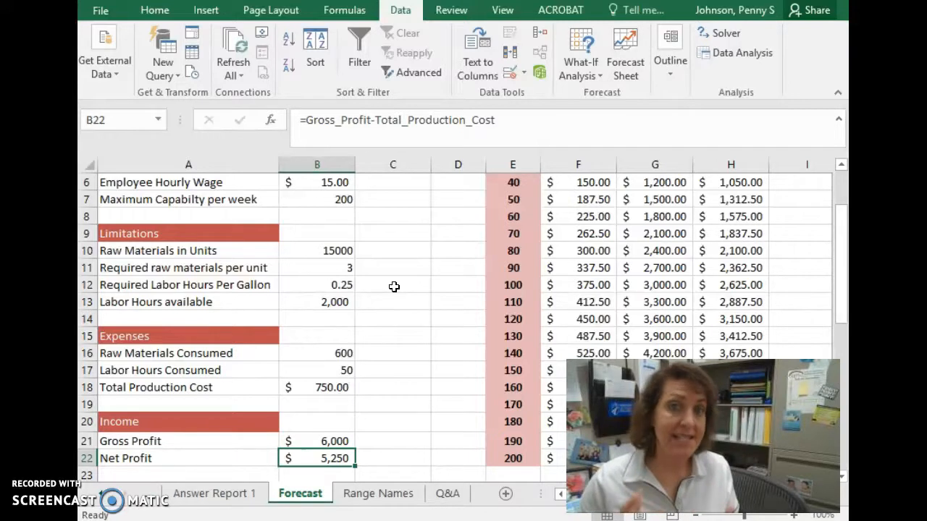
left_click(135, 251)
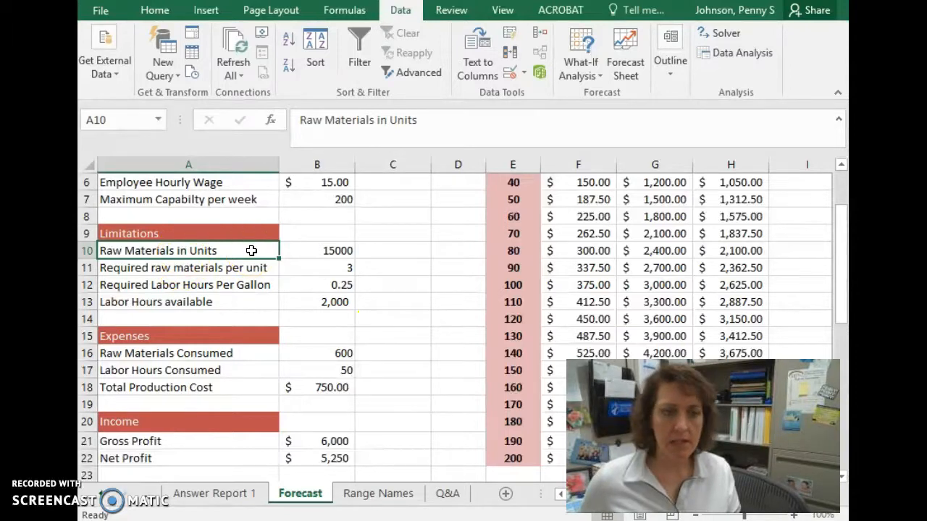
left_click(210, 352)
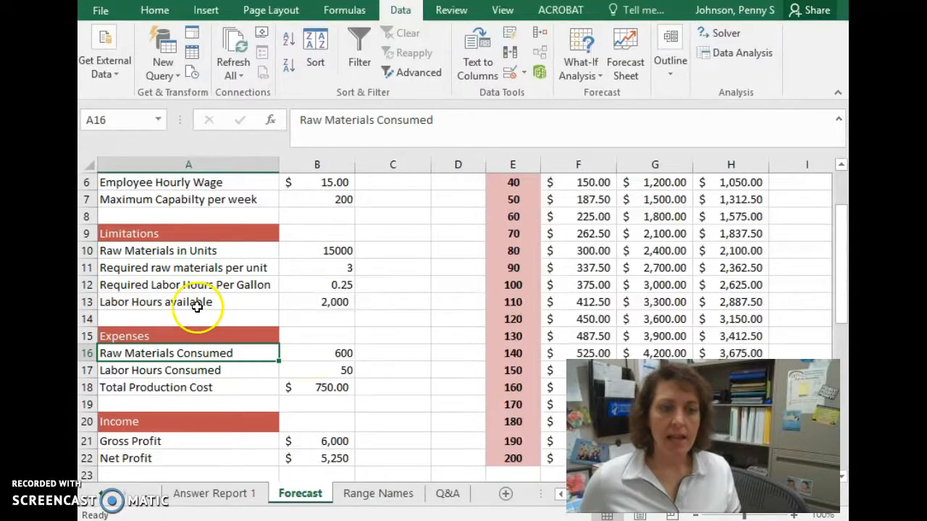
left_click(167, 370)
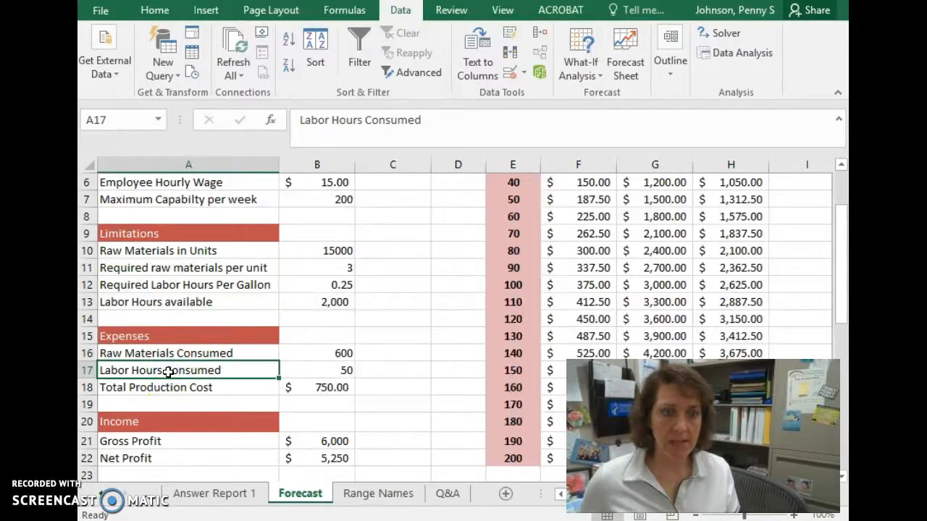
left_click(177, 387)
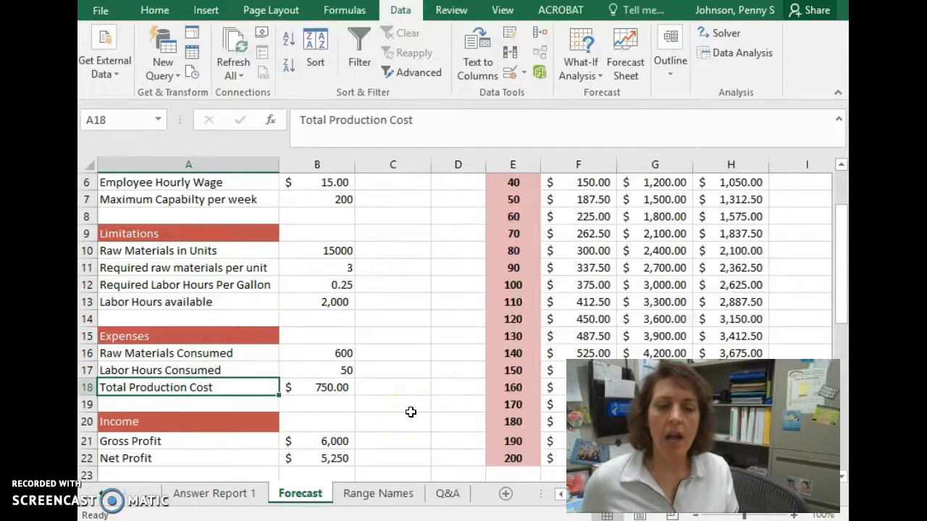
left_click(330, 459)
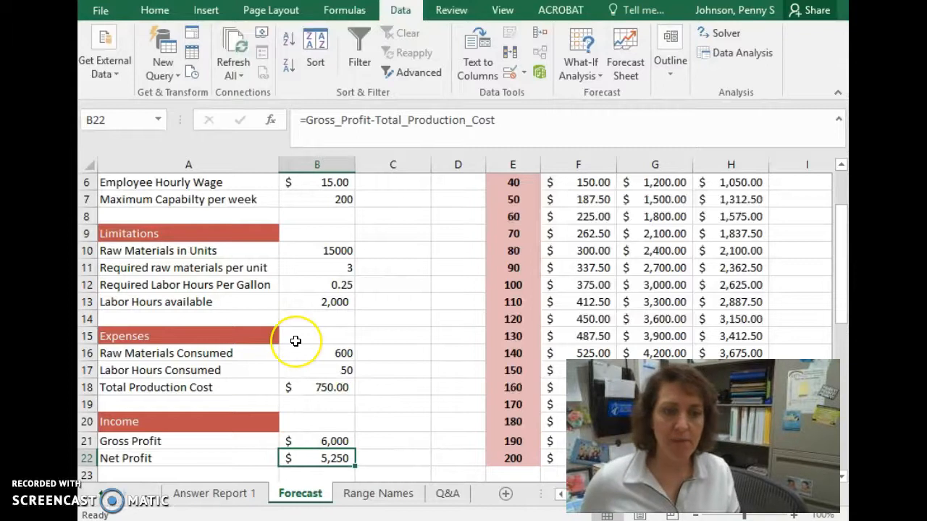
scroll(295, 341, "up", 2)
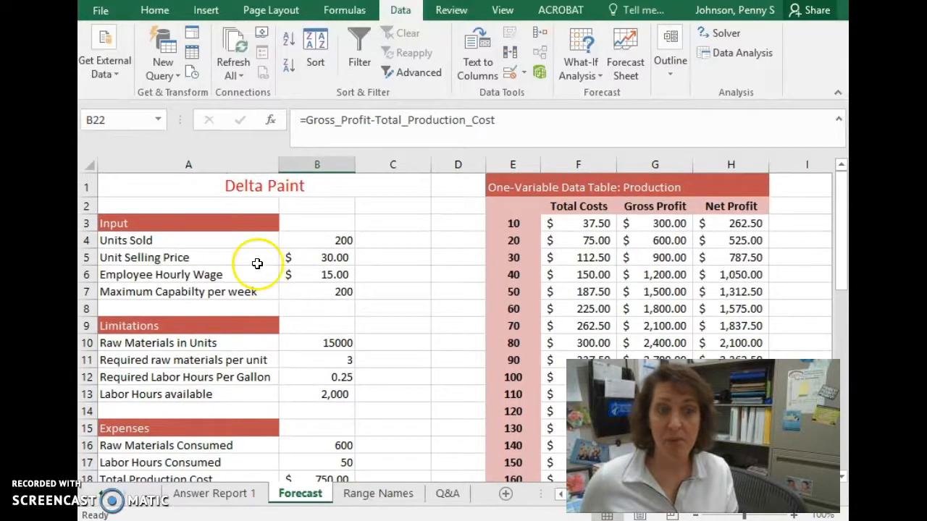
left_click(334, 246)
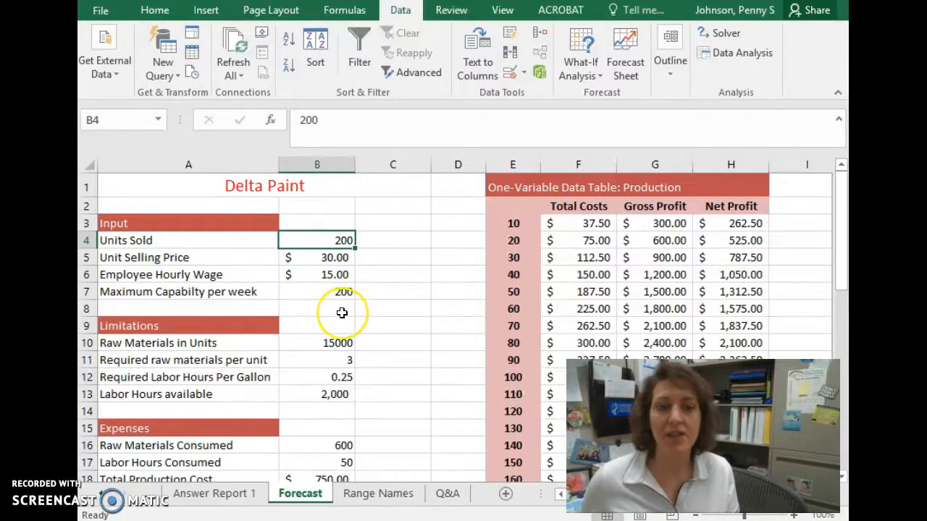
scroll(342, 313, "down", 1)
scroll(342, 313, "down", 2)
scroll(341, 312, "up", 1)
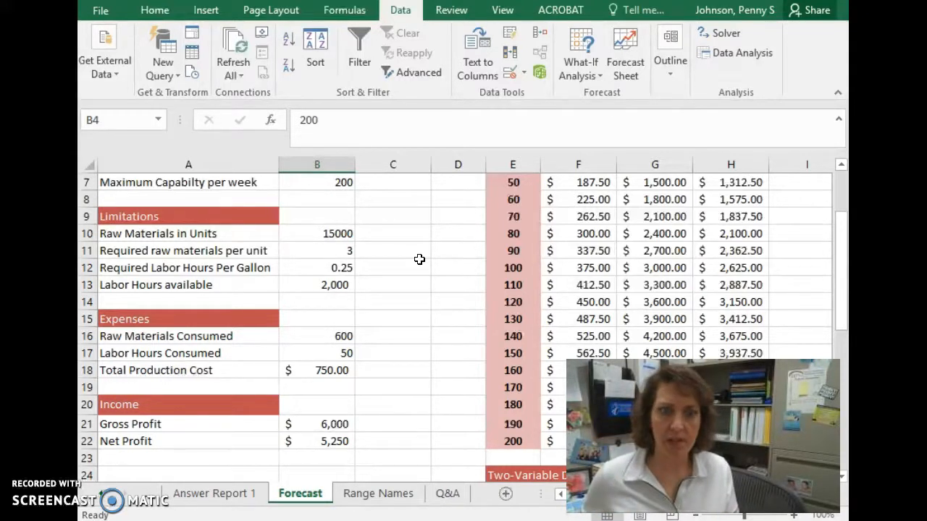
- Look through the existing Answer Report 1 sheet down to its constraints section
left_click(235, 496)
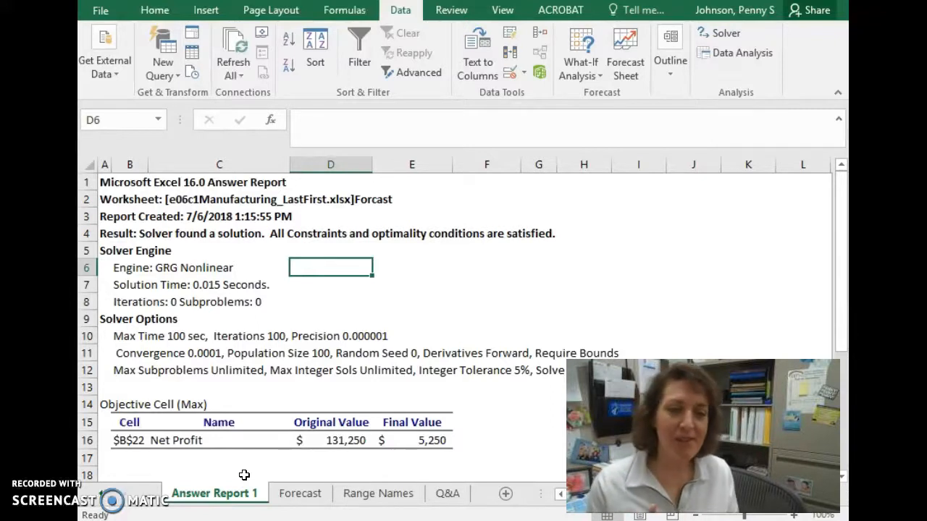
scroll(275, 395, "down", 3)
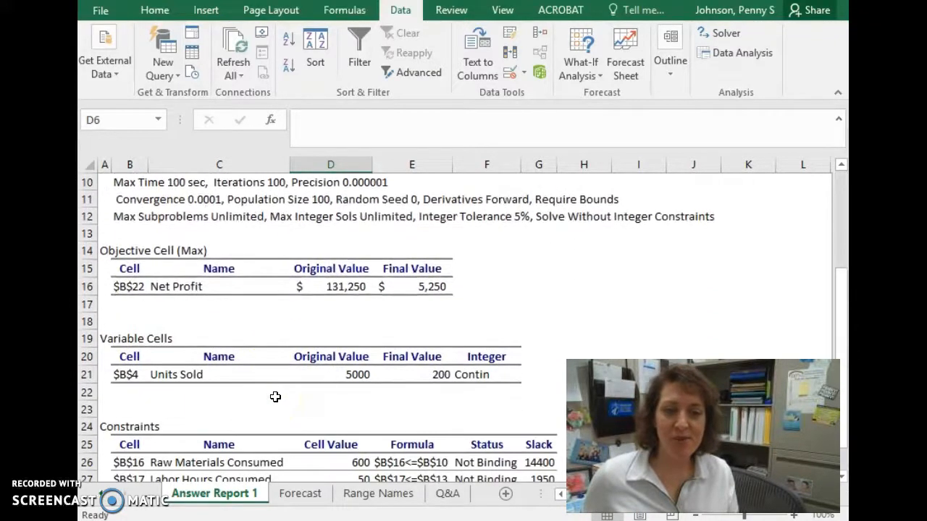
scroll(275, 397, "down", 1)
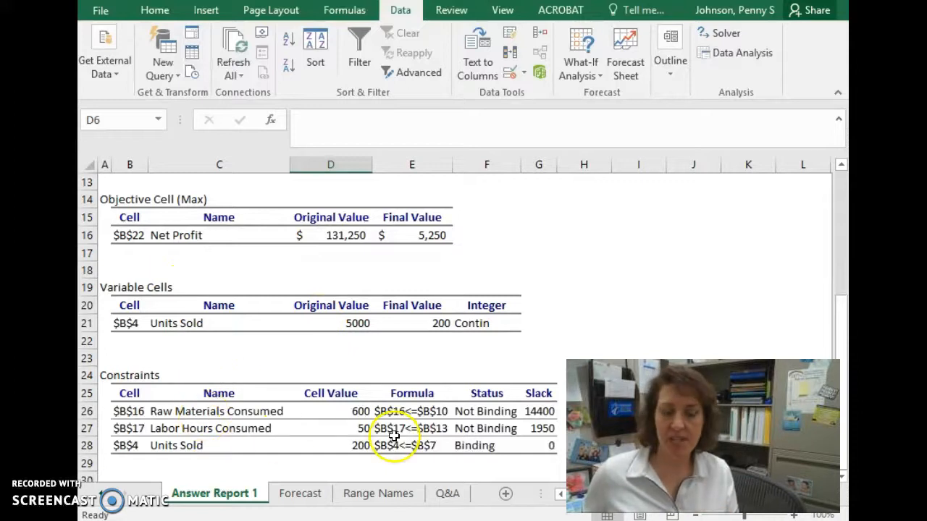
- Open Solver from the Forecast sheet and review its objective, changing variable cell and each of the listed constraints
left_click(302, 493)
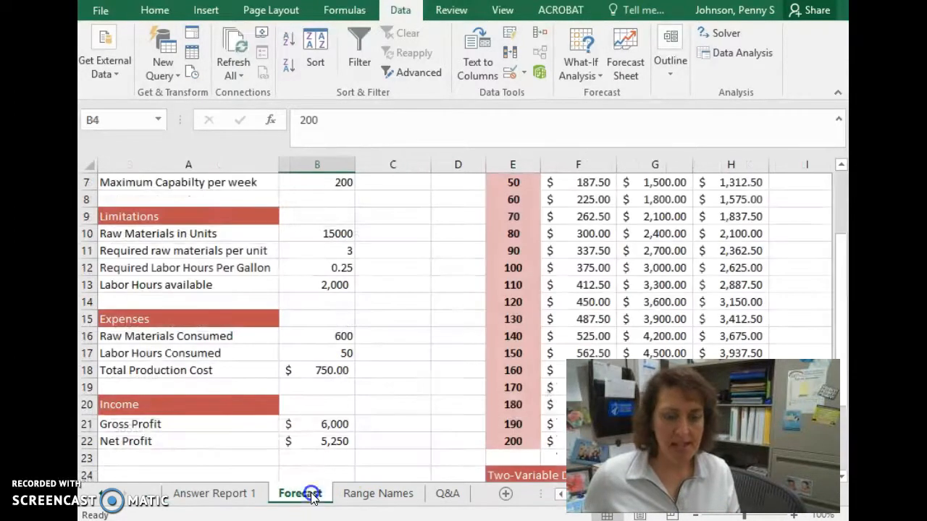
left_click(717, 32)
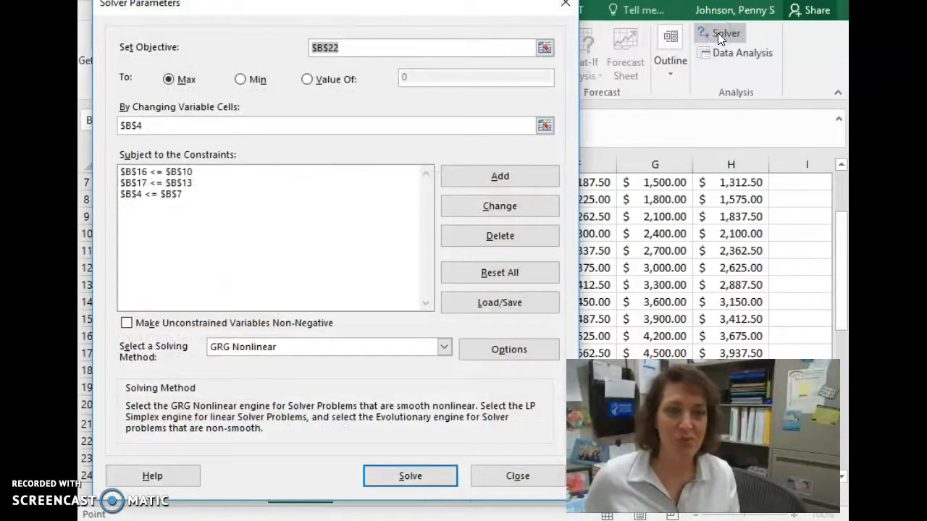
left_click_drag(407, 12, 446, 22)
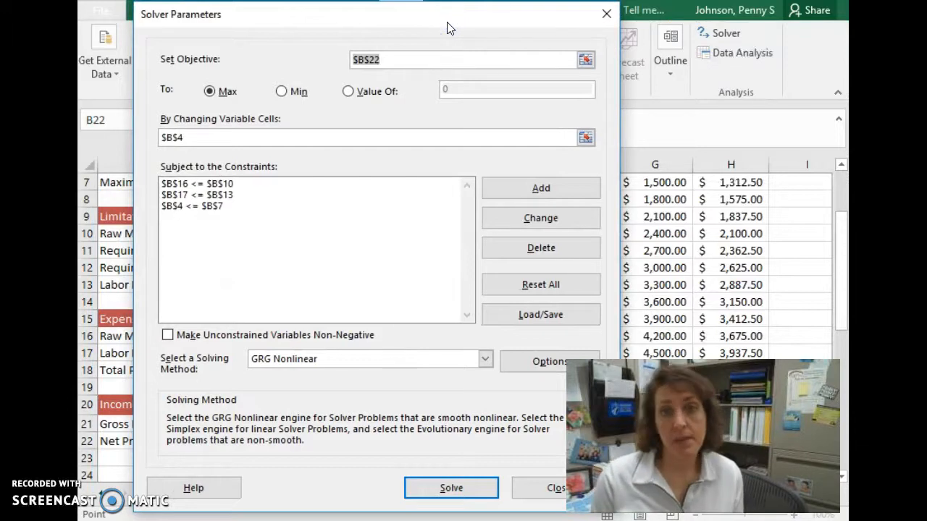
left_click_drag(455, 24, 665, 23)
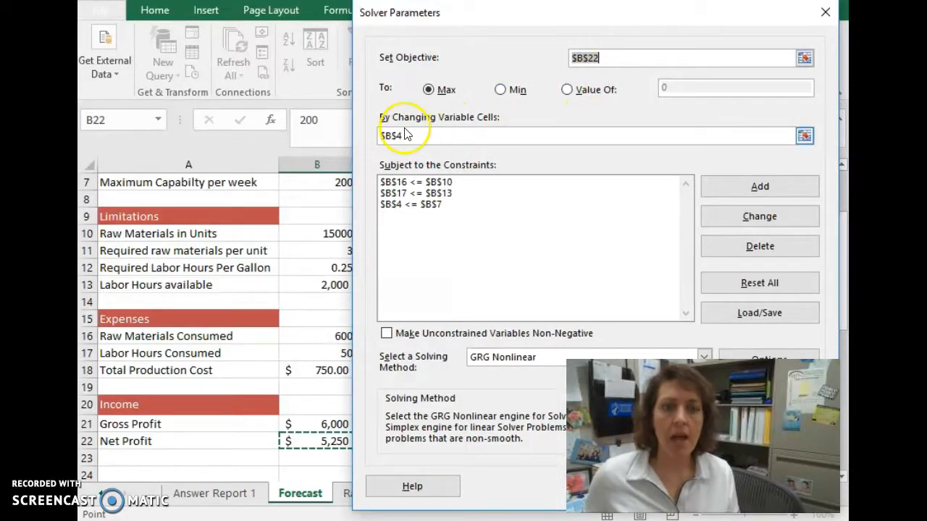
left_click(450, 133)
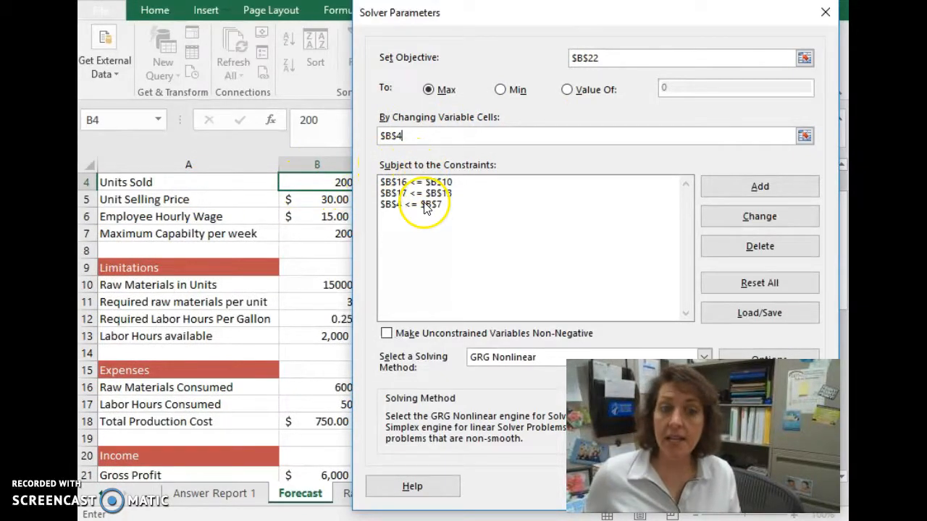
left_click(450, 183)
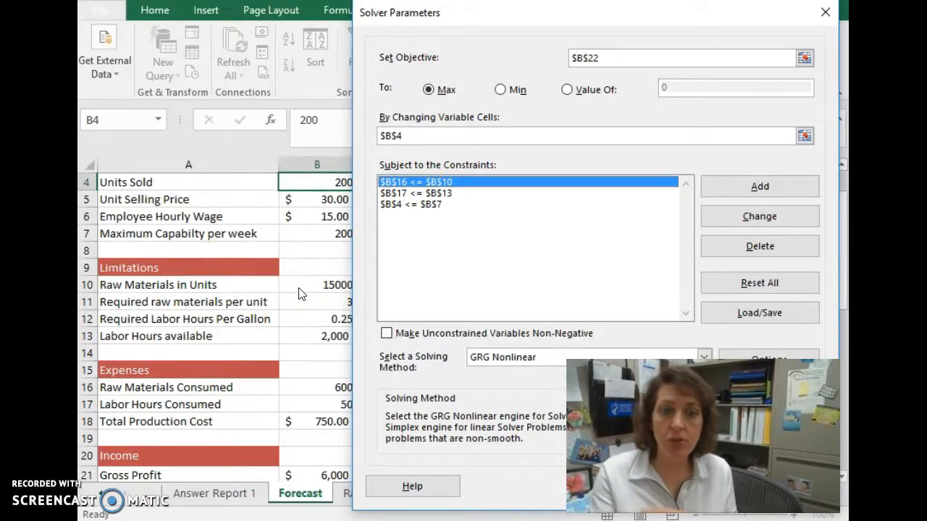
left_click(485, 193)
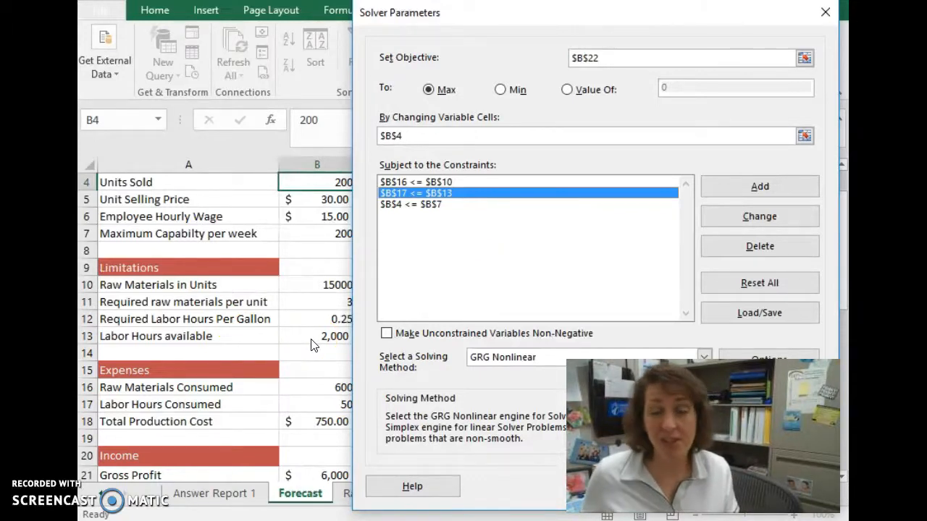
left_click(472, 204)
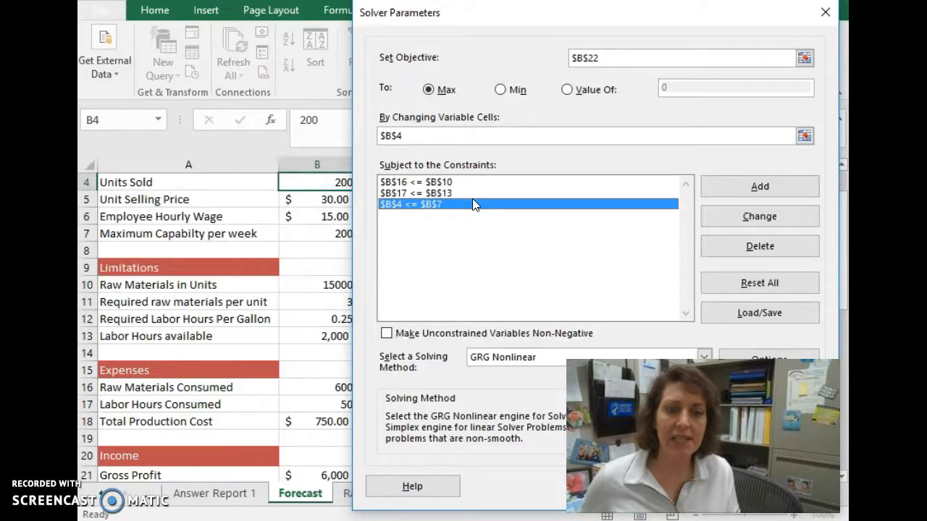
left_click(754, 187)
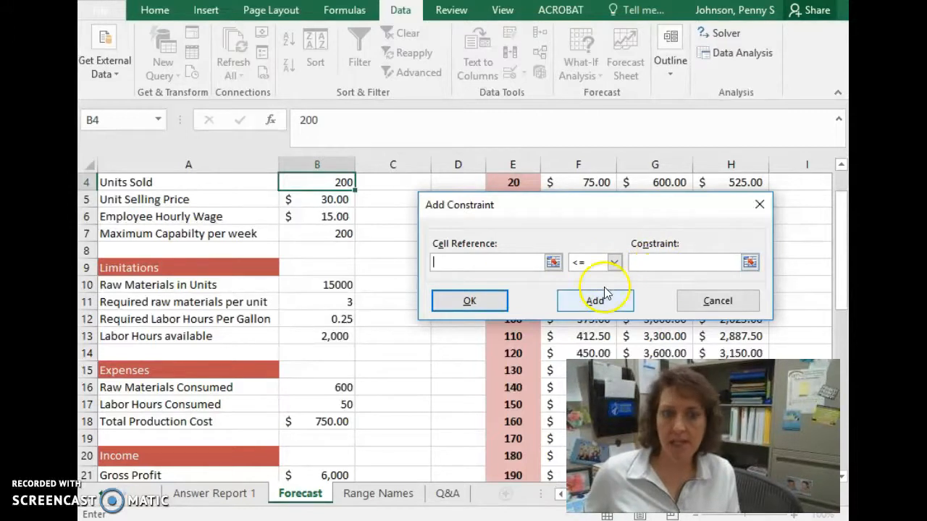
left_click(474, 304)
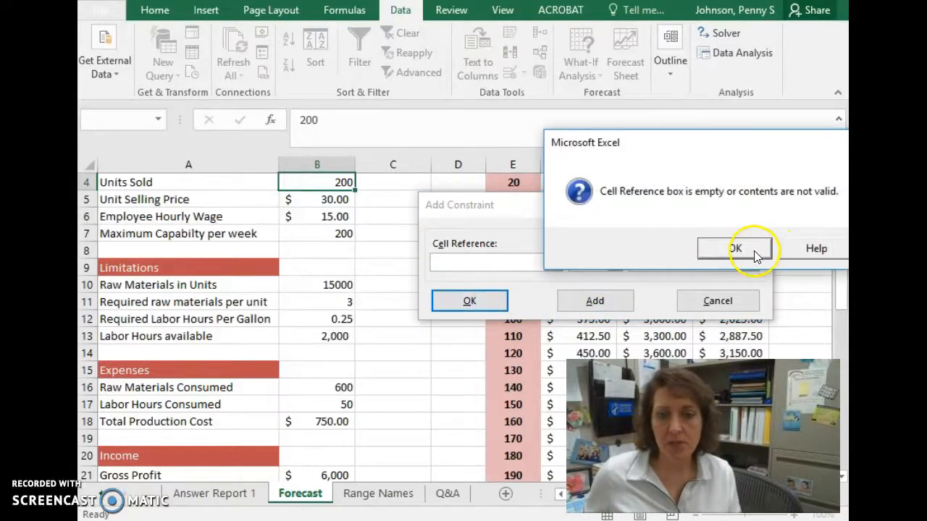
left_click(731, 249)
left_click(713, 305)
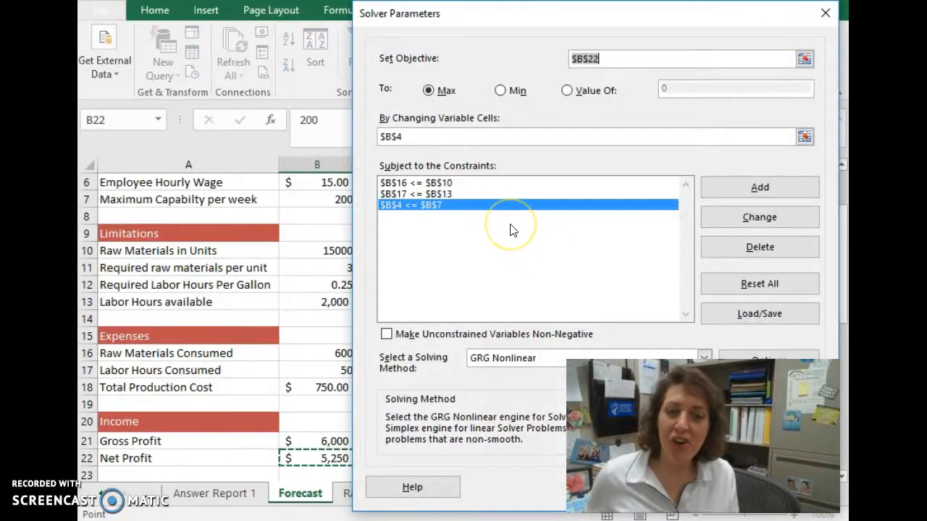
- Solve the model, keep the Solver solution and generate an Answer report
left_click_drag(567, 17, 385, 17)
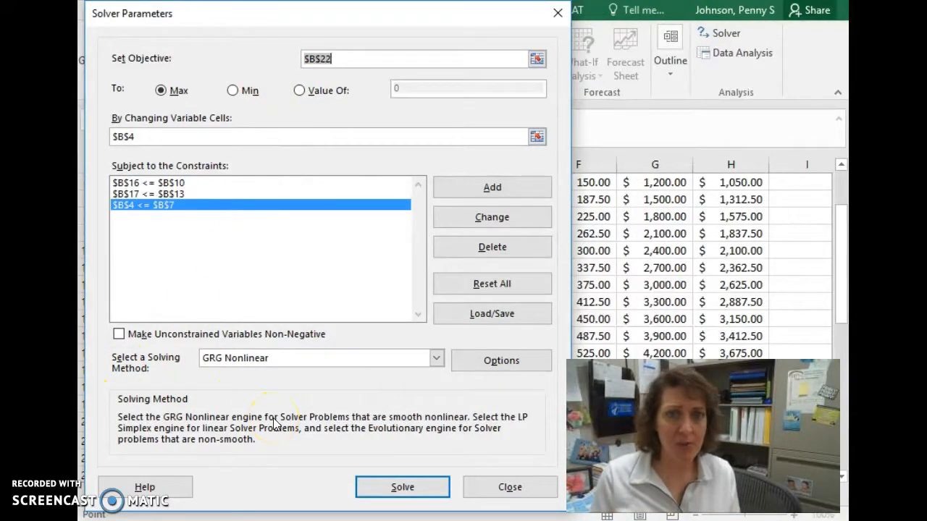
left_click(400, 488)
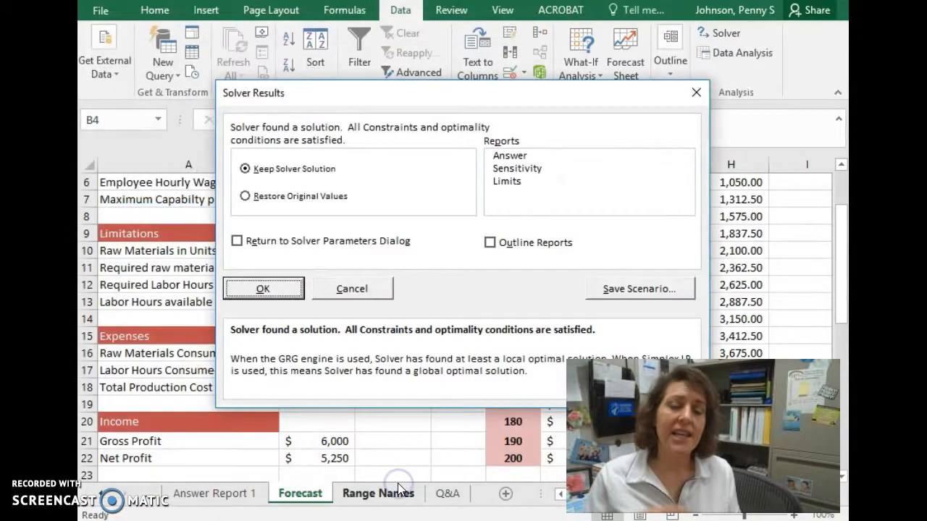
left_click(511, 156)
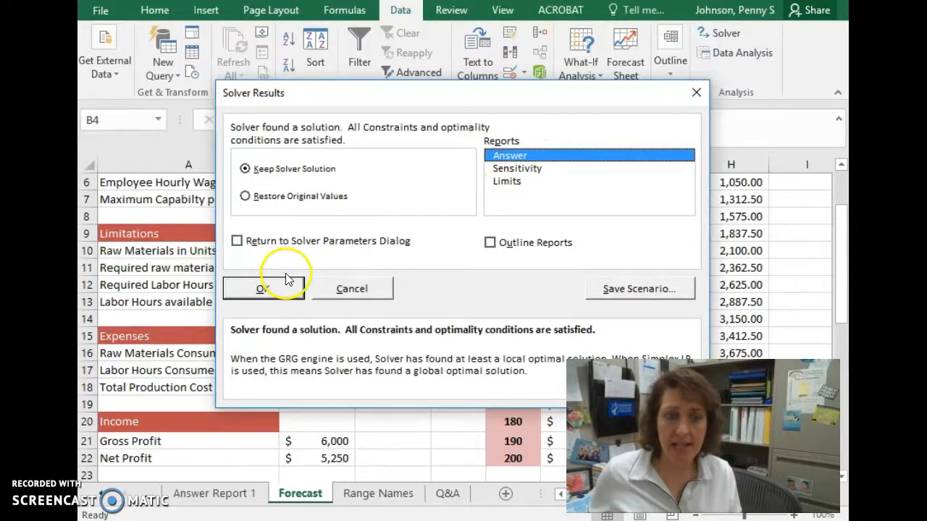
left_click(254, 291)
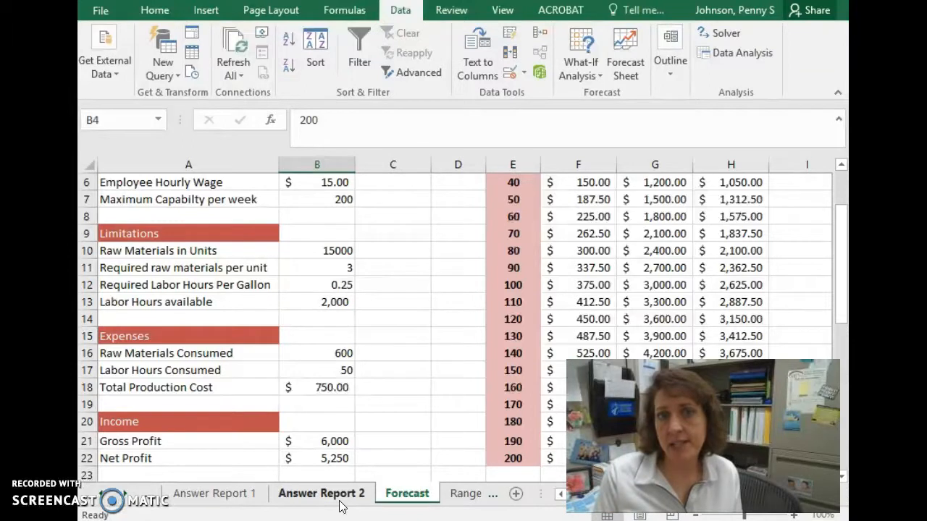
- Examine the original and final values of Net Profit and Units Sold and the constraints table in Answer Report 1
left_click(233, 494)
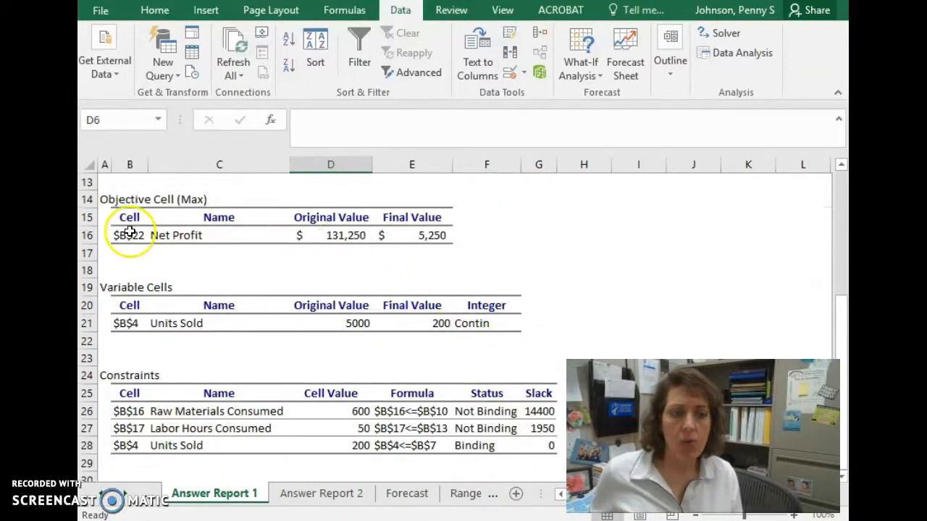
left_click(179, 236)
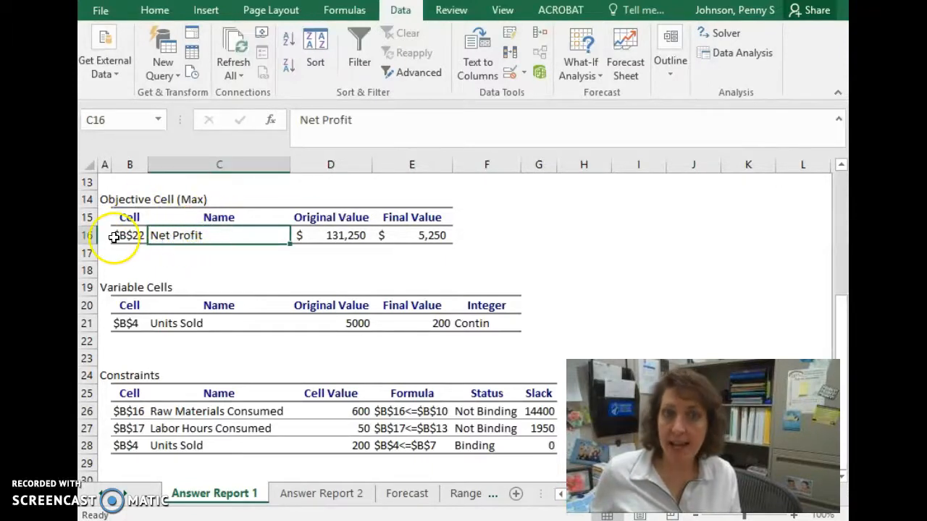
left_click(316, 245)
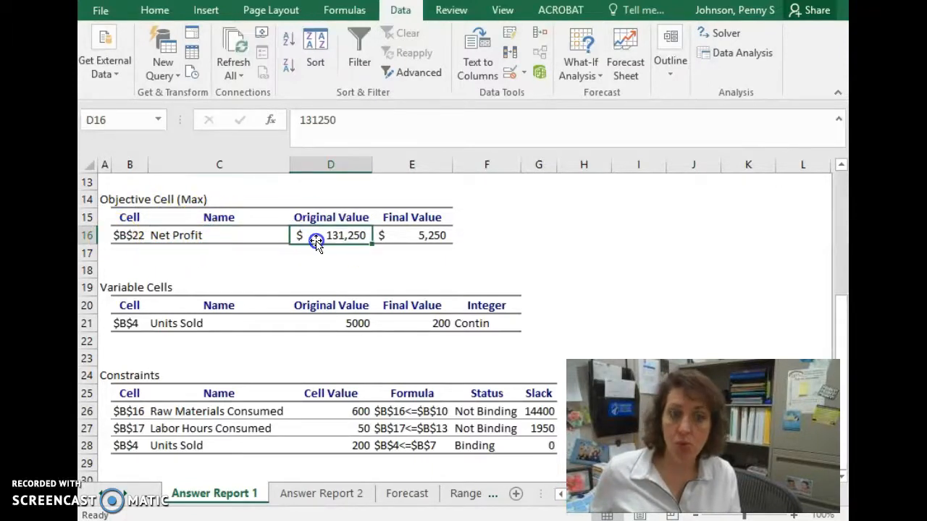
left_click(429, 247)
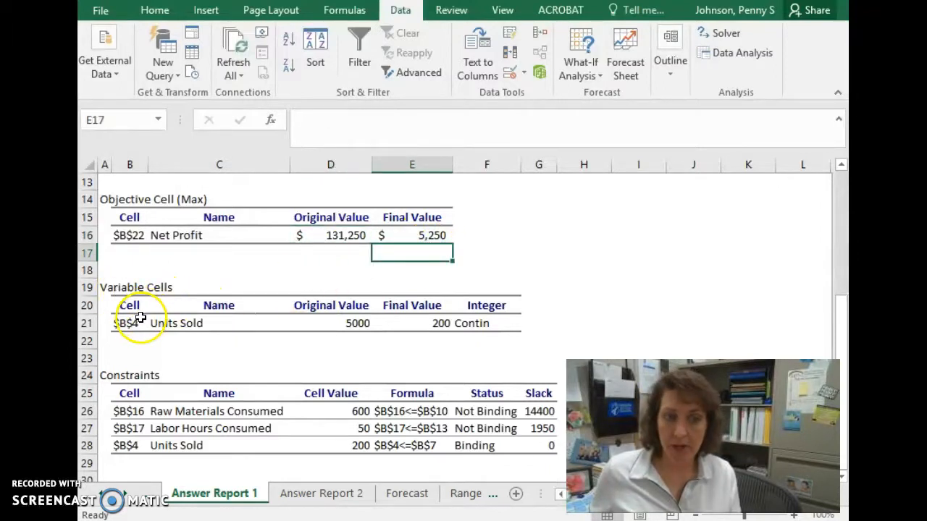
left_click(187, 323)
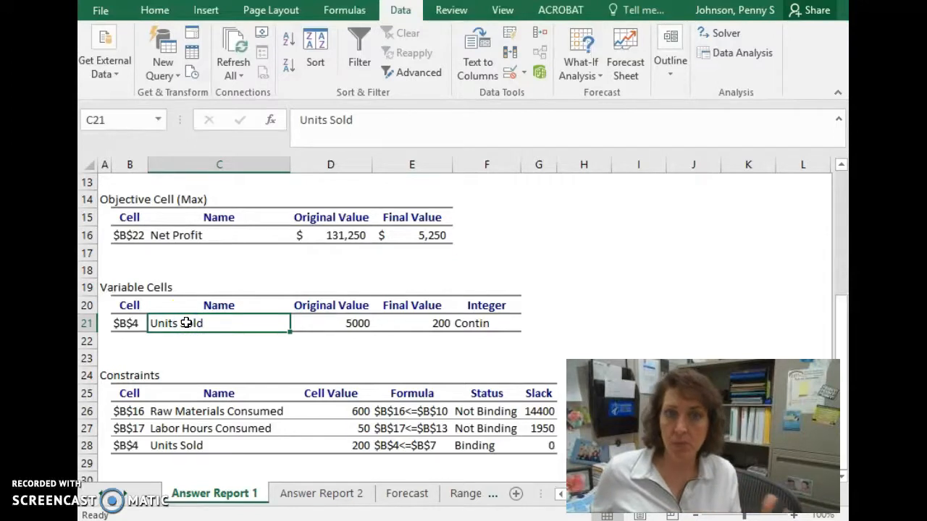
left_click(345, 326)
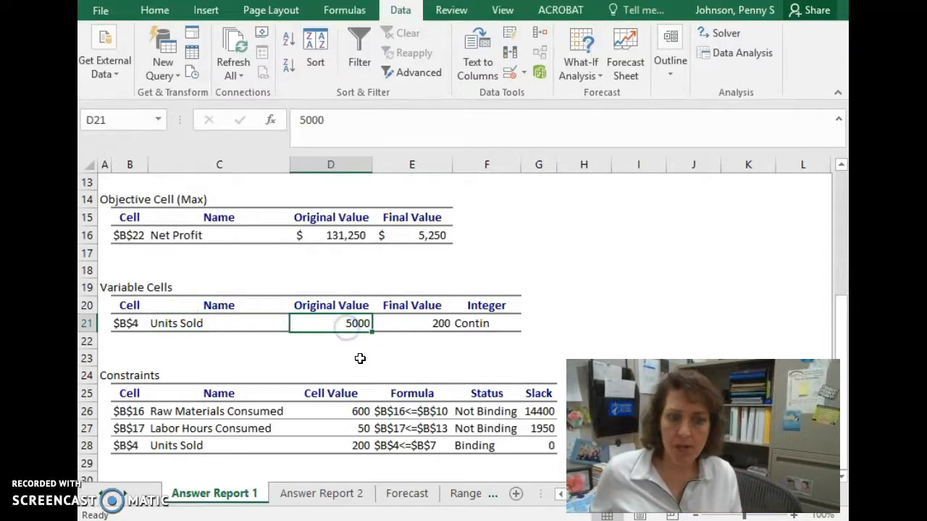
left_click(425, 327)
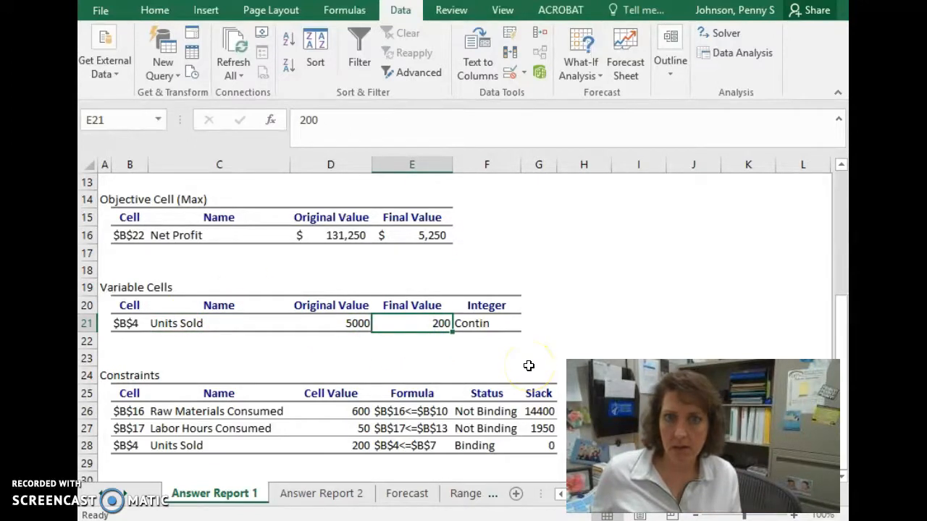
scroll(528, 365, "down", 1)
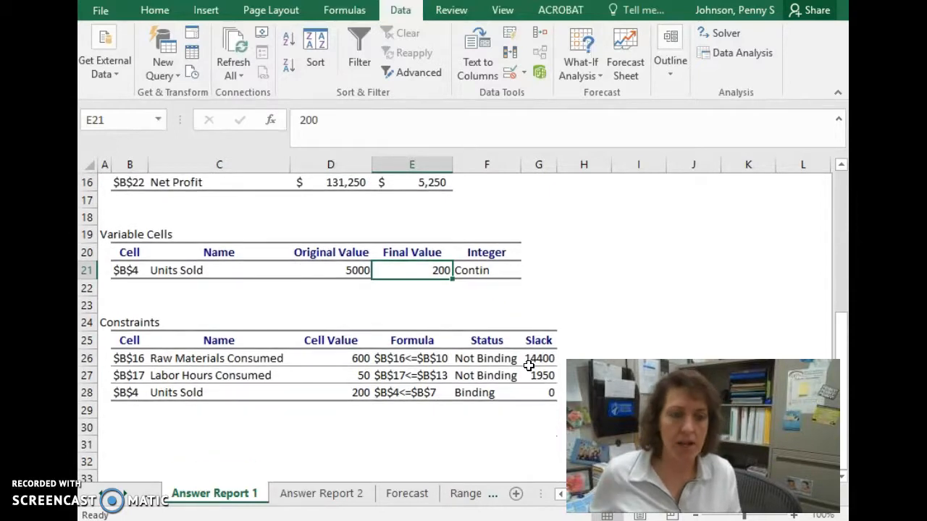
scroll(528, 365, "down", 1)
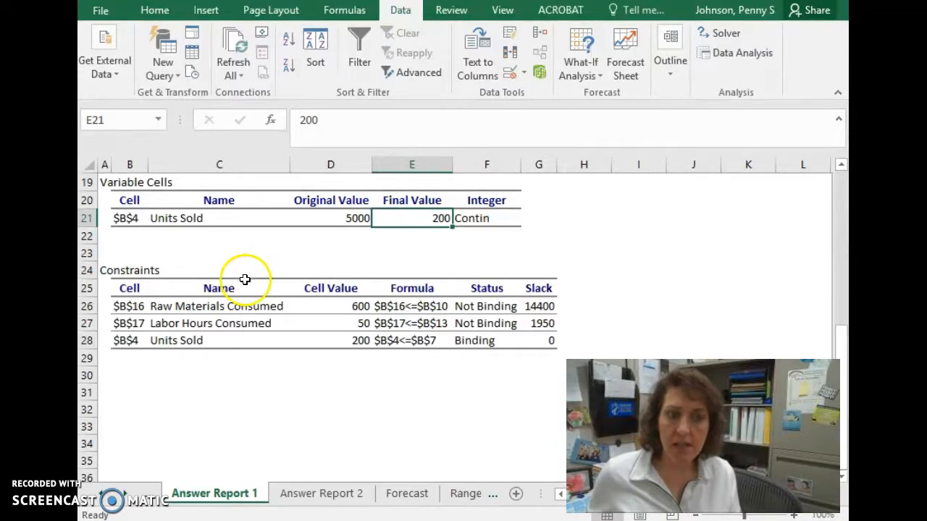
left_click_drag(148, 270, 457, 353)
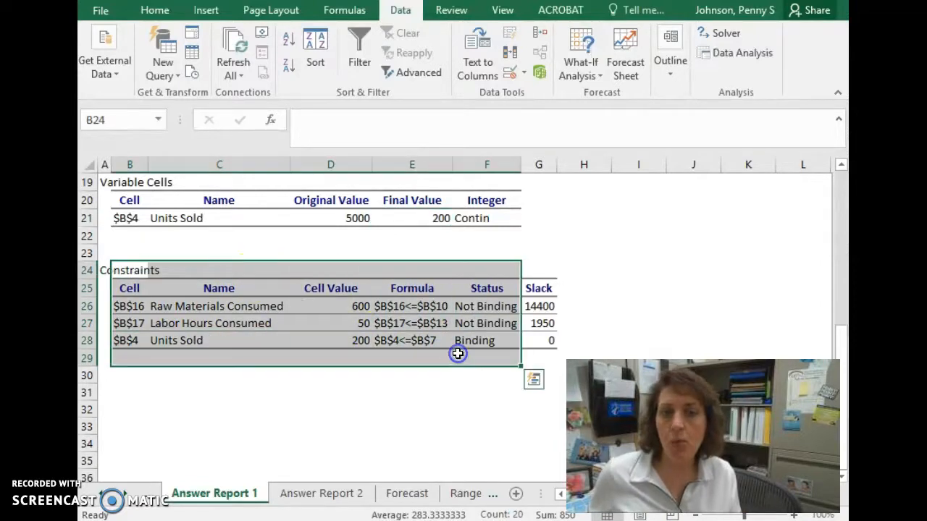